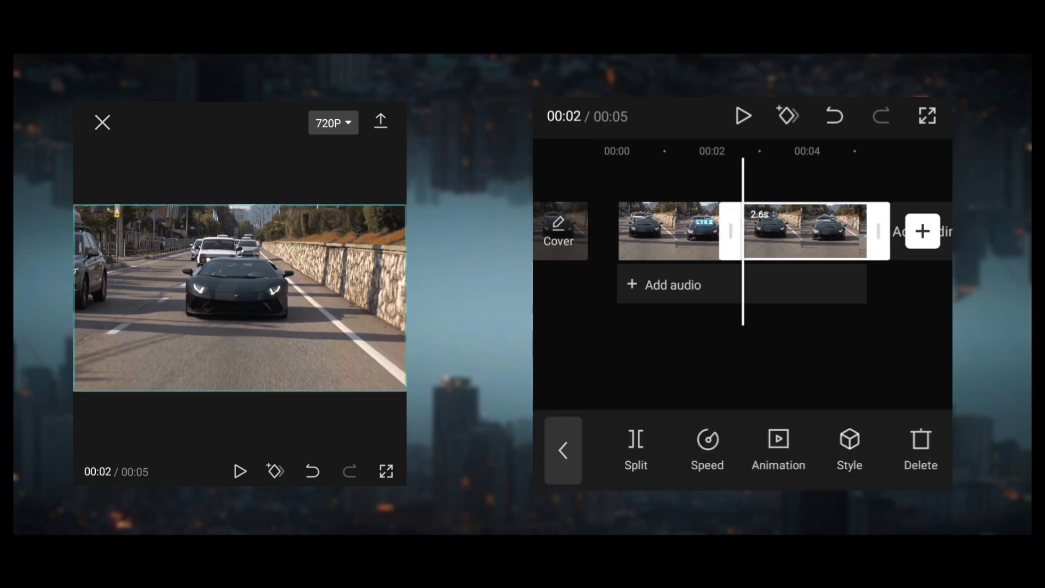
- Move the 2.6 s car clip onto an overlay layer, aligned at the start beneath the titled clip
left_click_drag(744, 464, 612, 463)
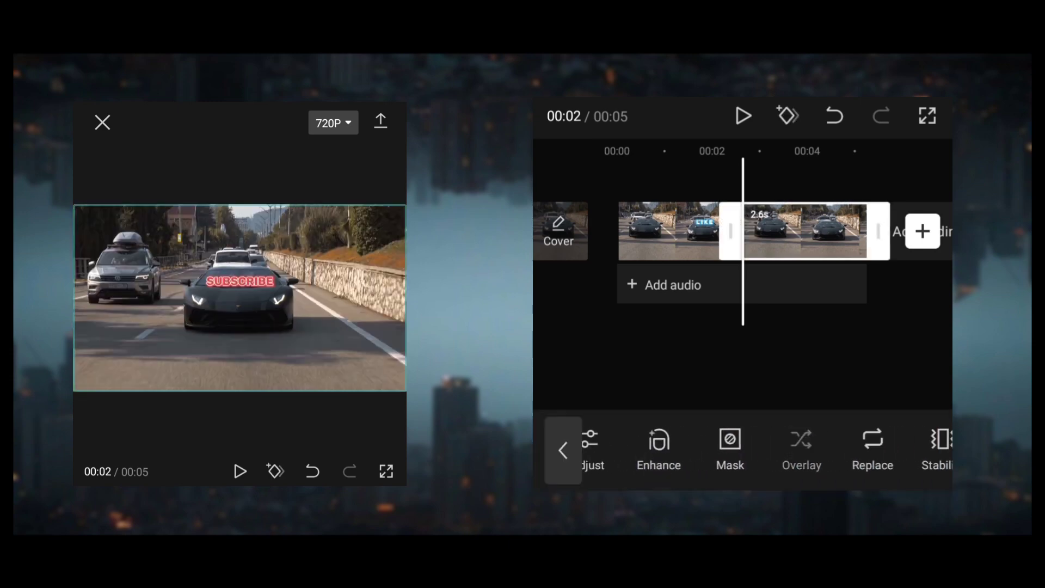
left_click(801, 446)
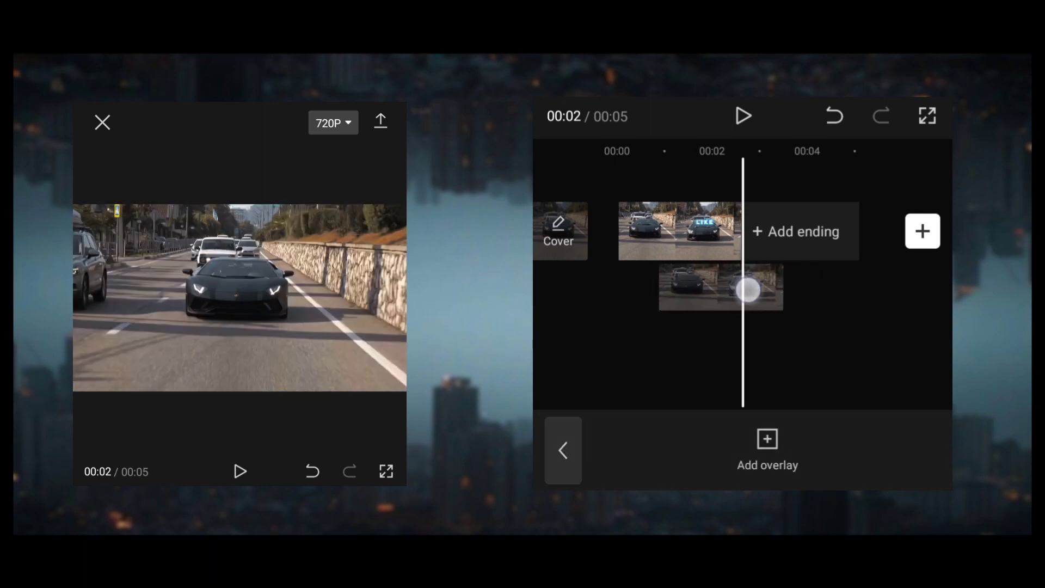
mouse_move(839, 294)
left_mouse_down()
mouse_move(707, 289)
mouse_move(774, 288)
left_mouse_up()
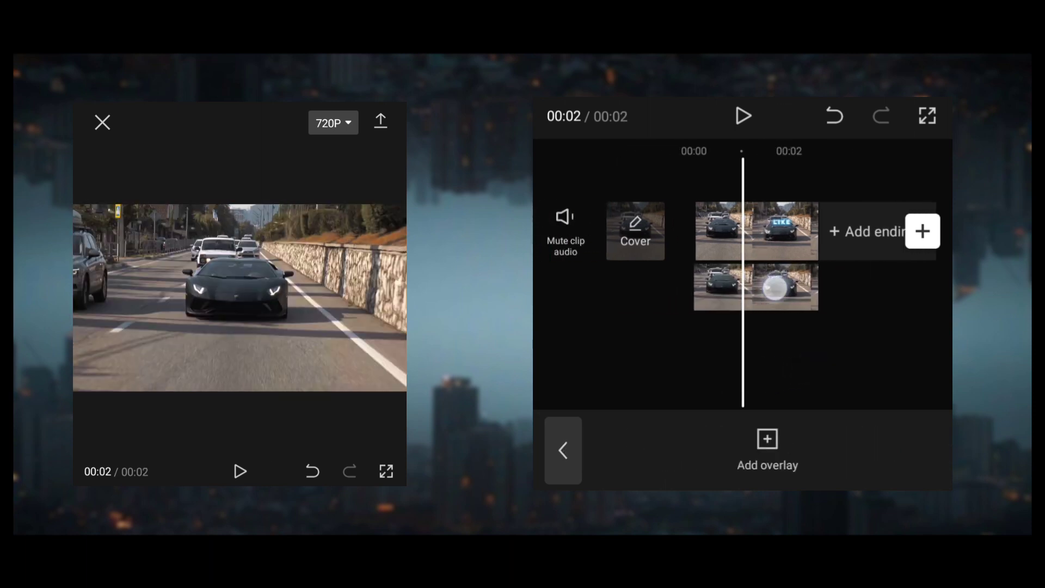
left_click(756, 287)
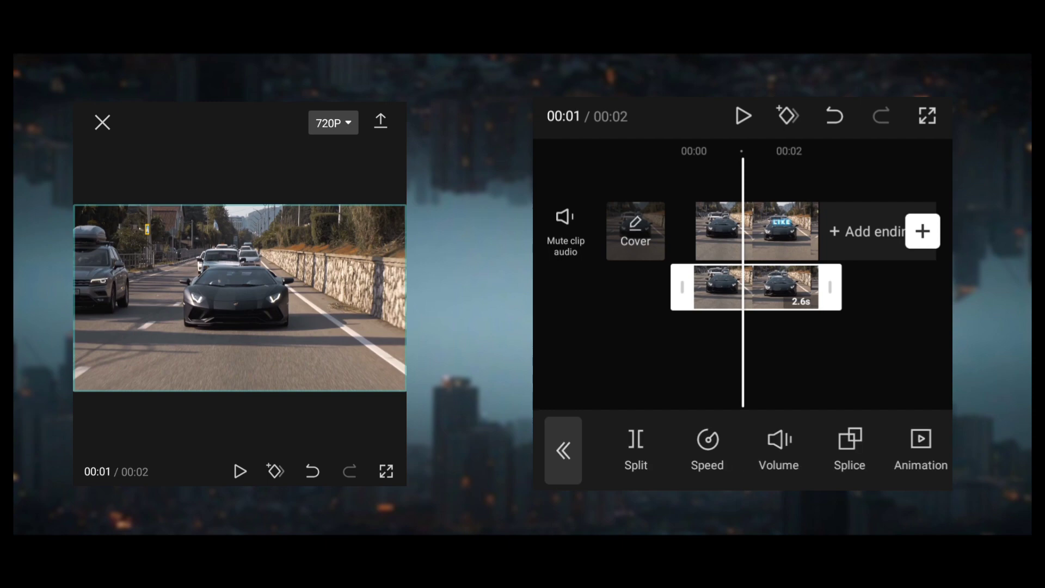
left_click_drag(805, 366, 854, 367)
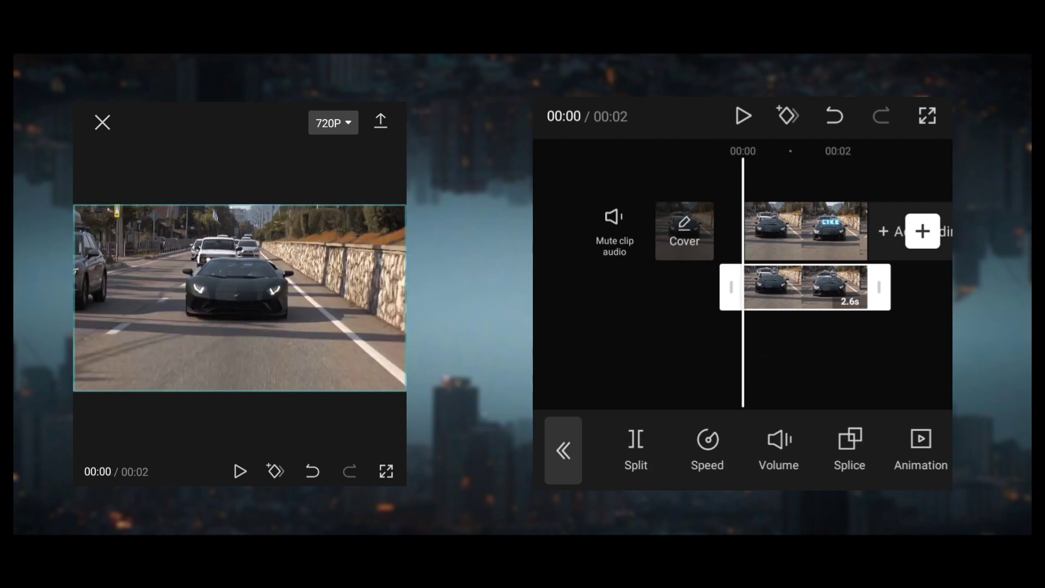
left_click_drag(871, 450, 626, 450)
mouse_move(855, 460)
left_mouse_down()
mouse_move(716, 464)
mouse_move(885, 446)
left_mouse_up()
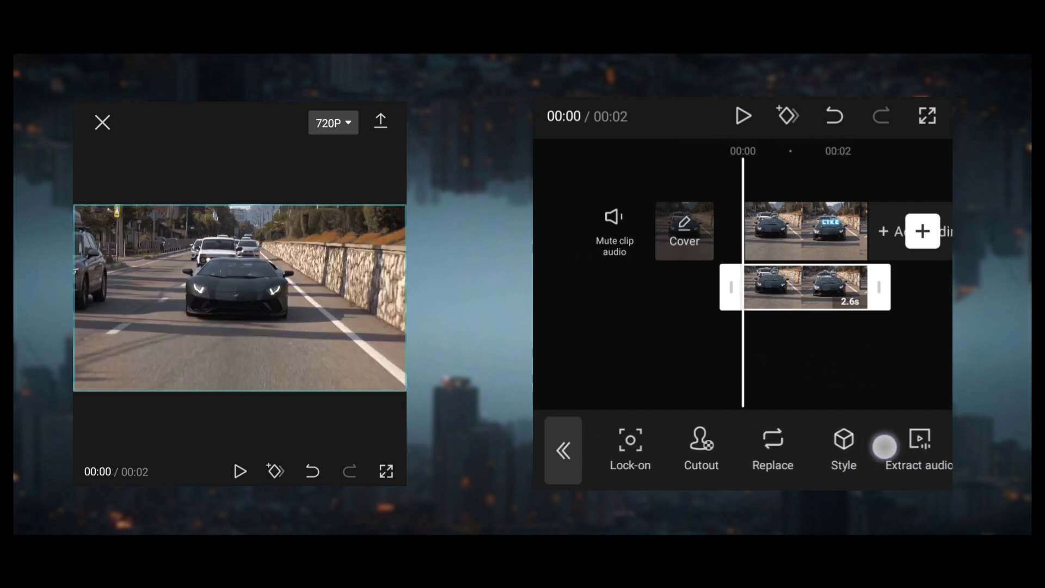
- Brush a customized cutout over the black sports car and apply it
left_click(708, 438)
left_click(780, 452)
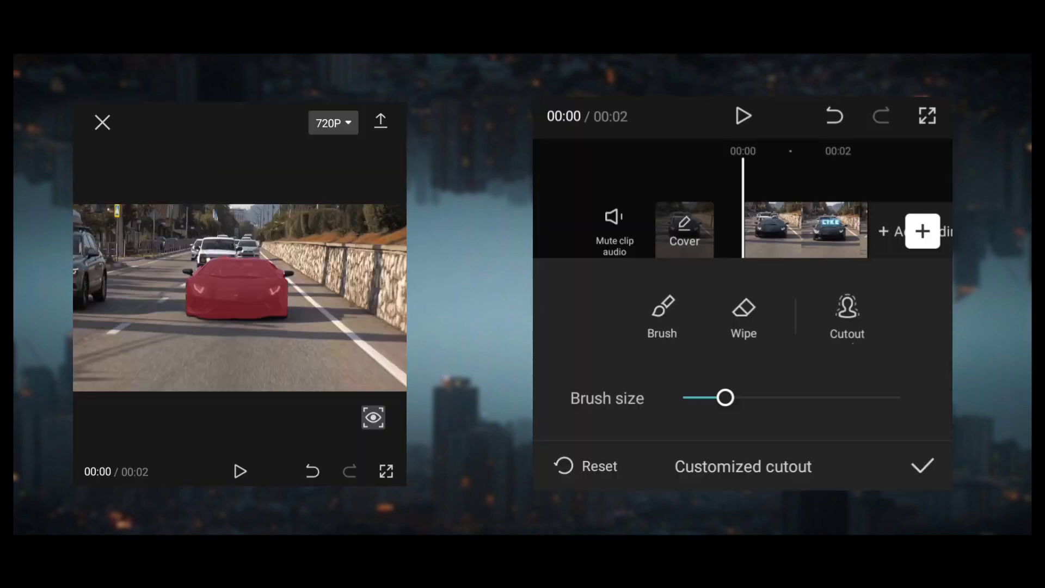
left_click(923, 464)
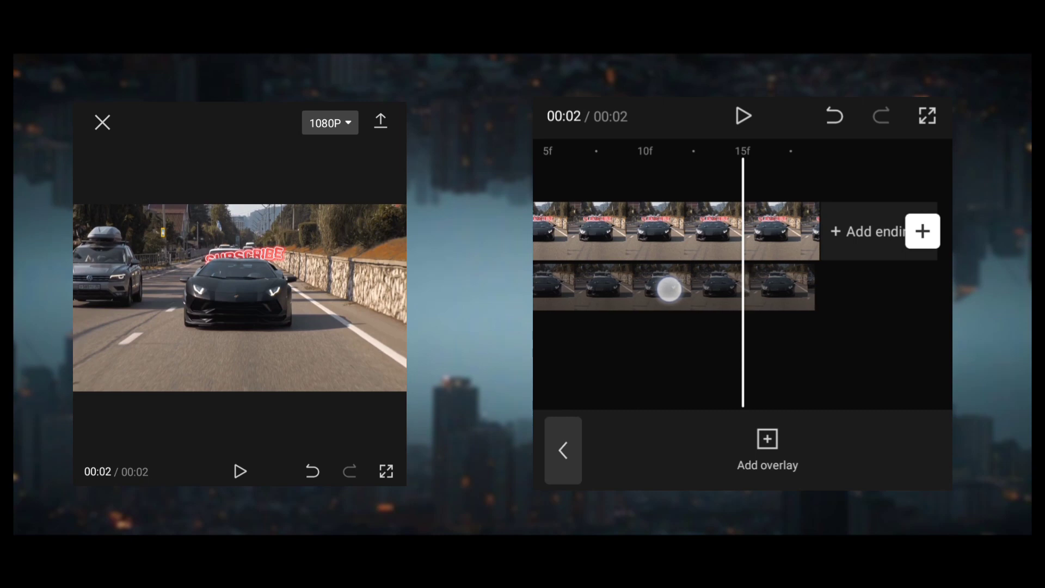
- Scrub the timeline back to the start to review the text behind the car
left_click_drag(882, 355, 774, 367)
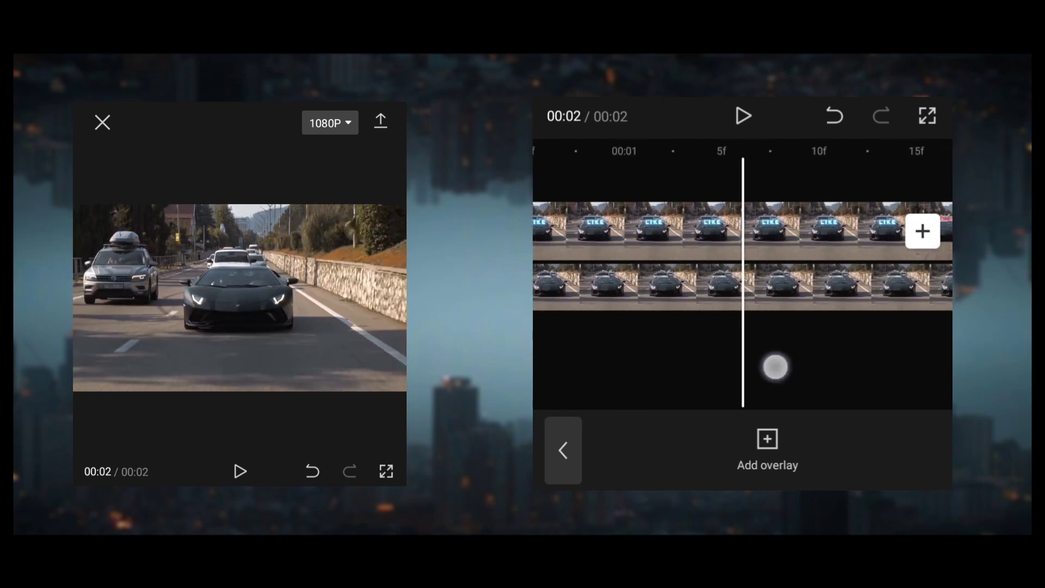
left_click_drag(653, 283, 898, 283)
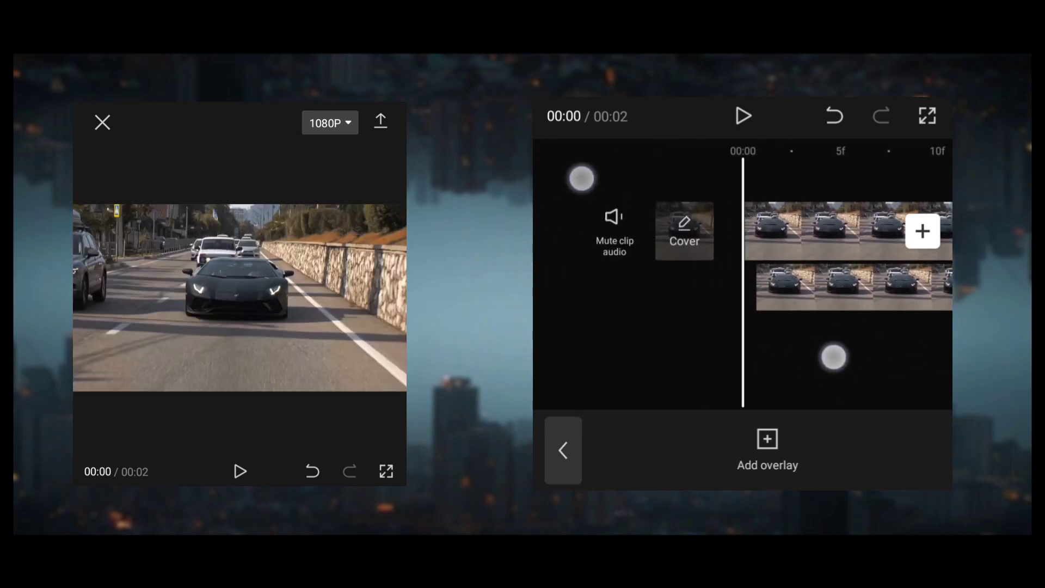
left_click_drag(832, 361, 807, 364)
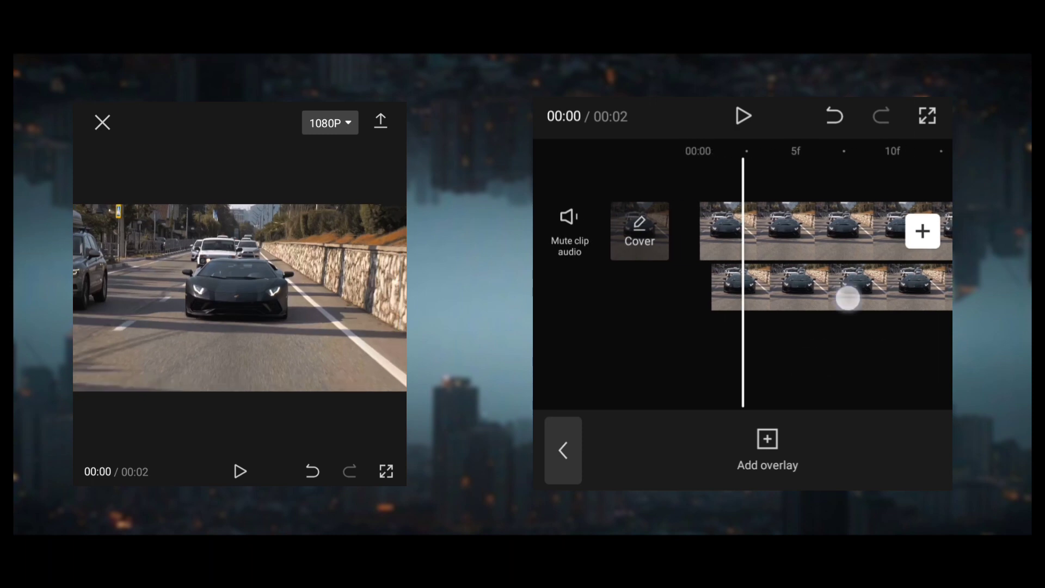
left_click_drag(837, 298, 707, 305)
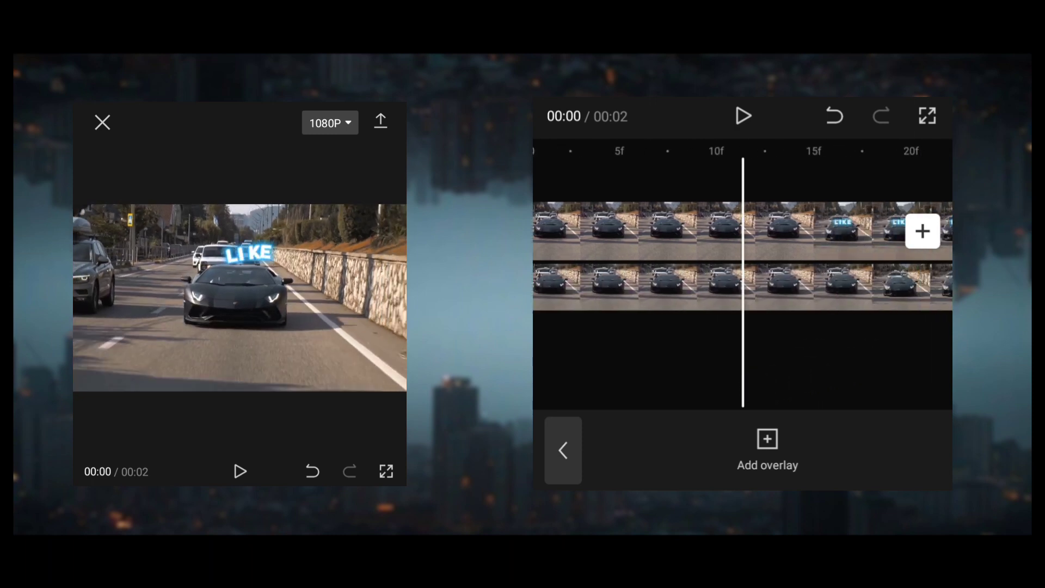
left_click_drag(765, 378, 728, 400)
left_click_drag(850, 286, 839, 286)
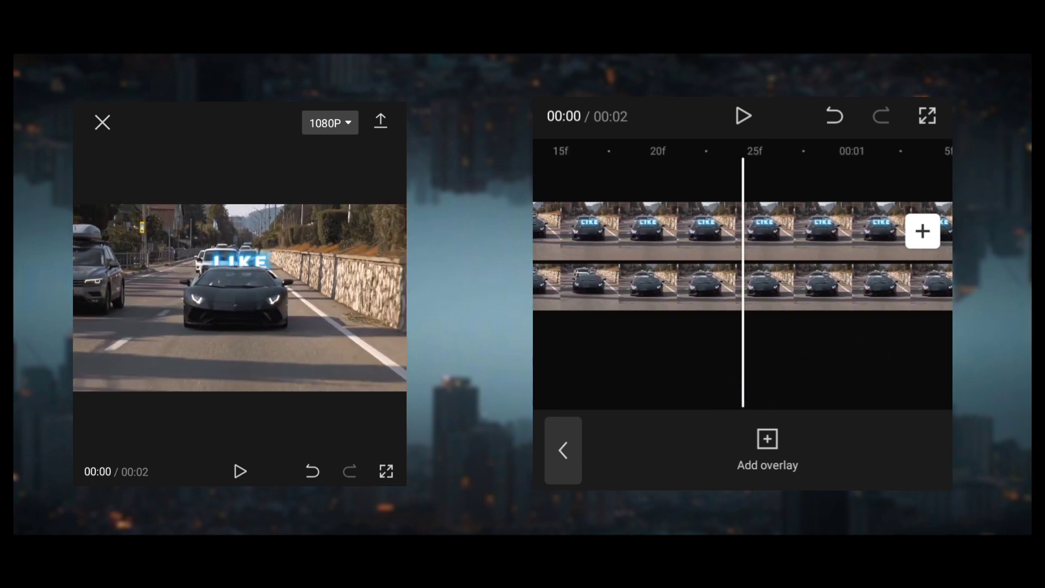
- Stretch the overlay car clip to 2.7 s so it reaches the titled clip's end
left_click(789, 378)
left_click_drag(863, 367, 773, 387)
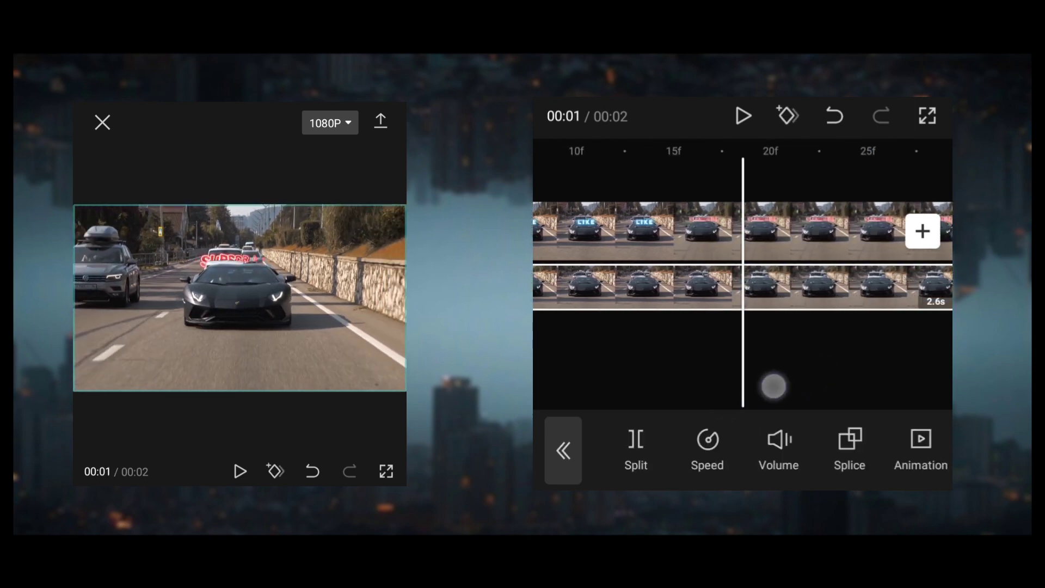
left_click_drag(857, 361, 708, 365)
left_click_drag(766, 381, 871, 381)
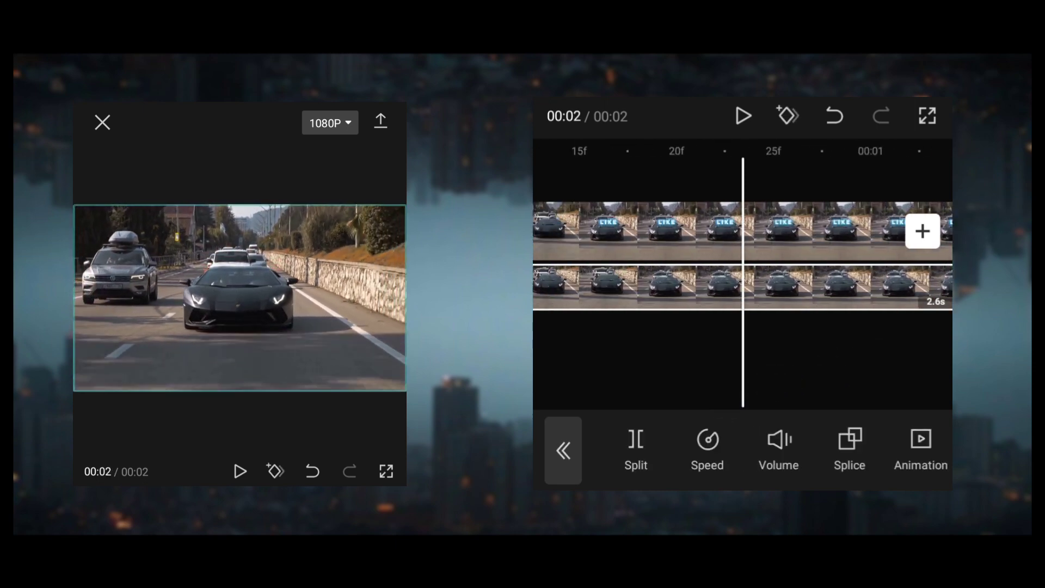
left_click_drag(742, 387, 714, 397)
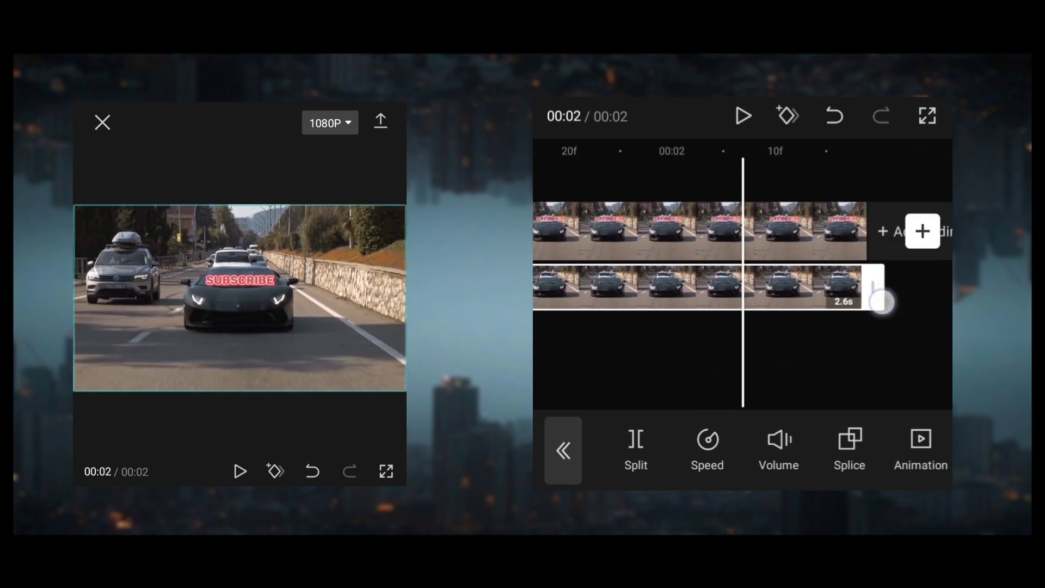
left_click_drag(881, 303, 941, 302)
left_click_drag(806, 350, 880, 329)
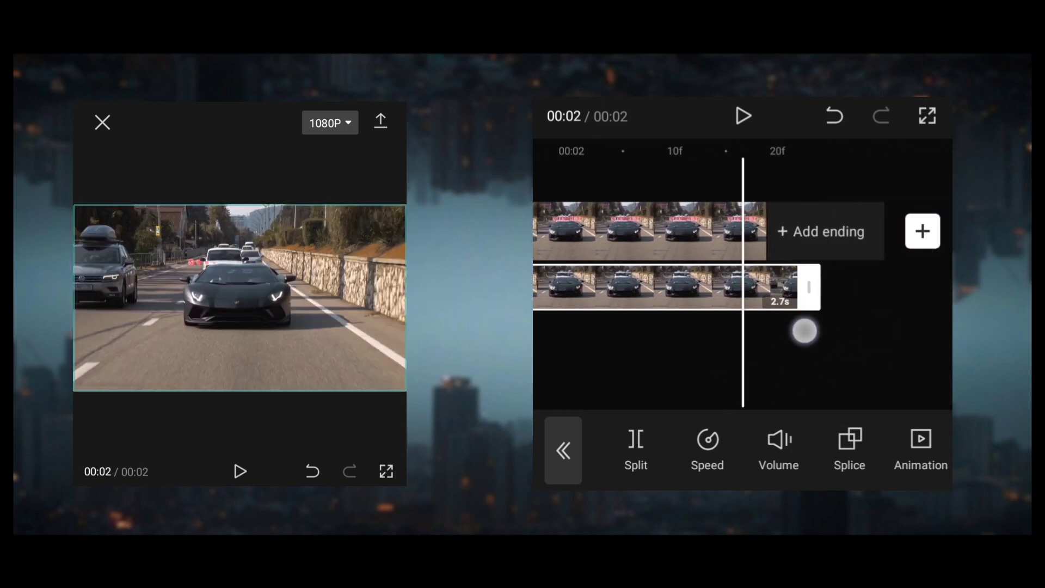
left_click(844, 343)
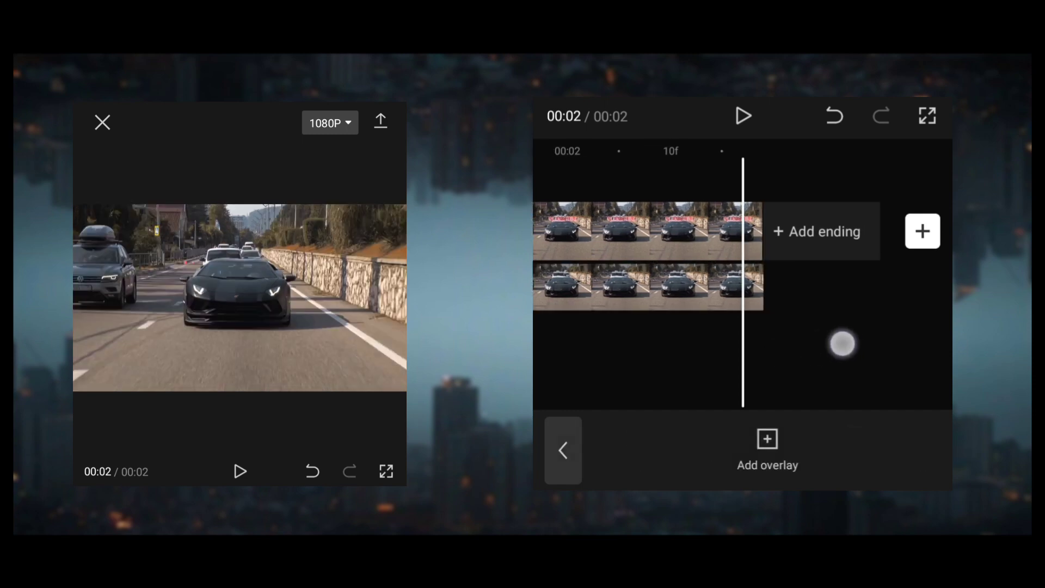
left_click(743, 116)
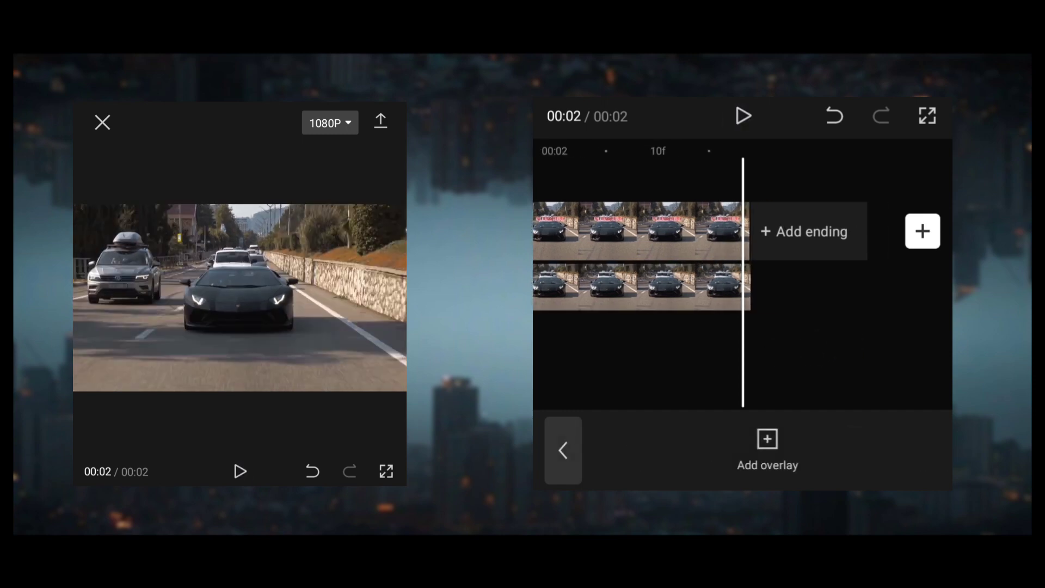